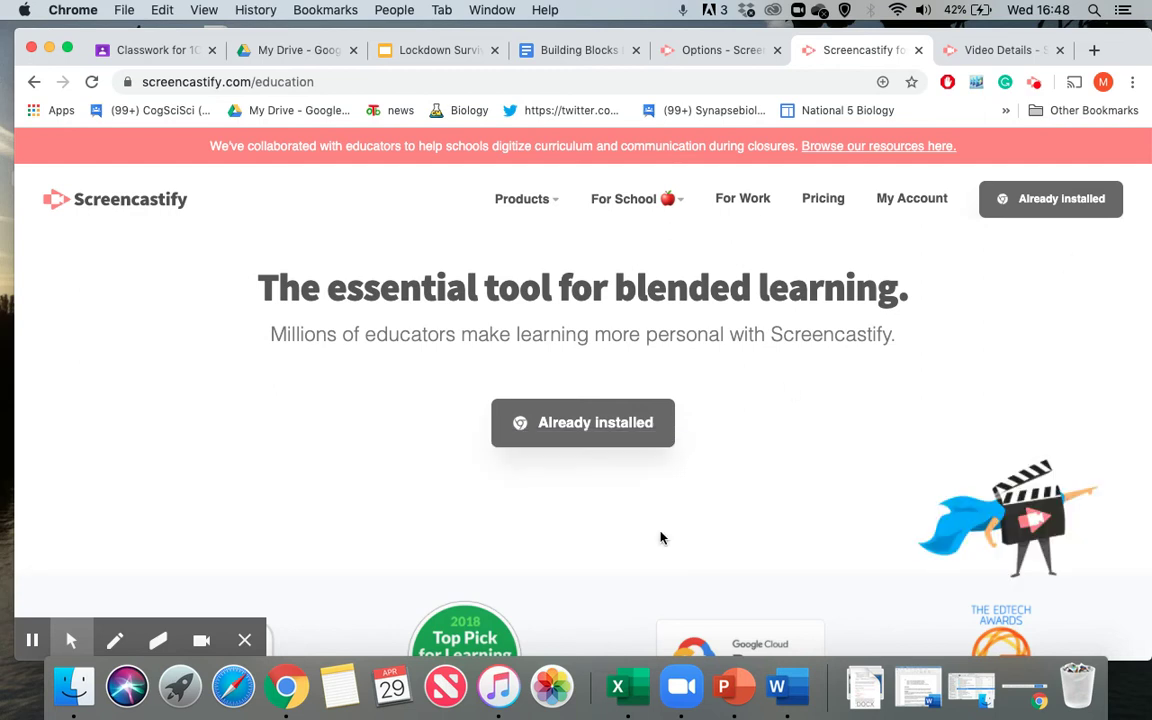
- Check the Screencastify extension's controls for the desktop recording in progress, and close them without stopping it
mouse_move(62, 625)
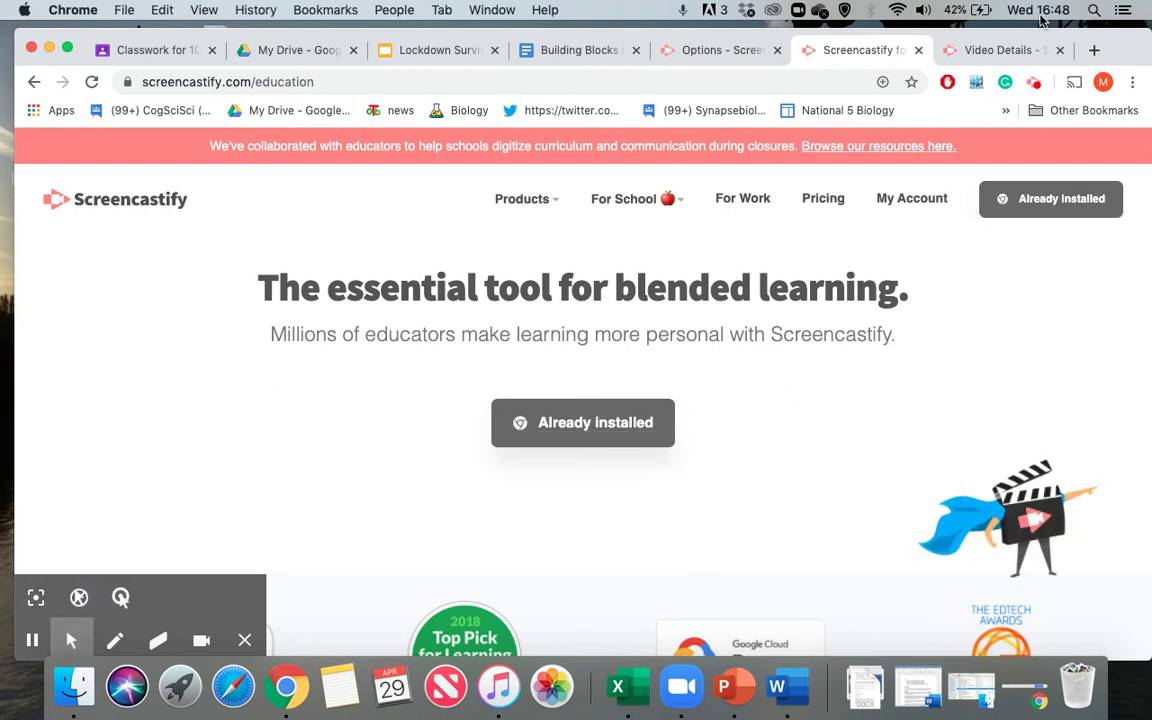
click(1036, 86)
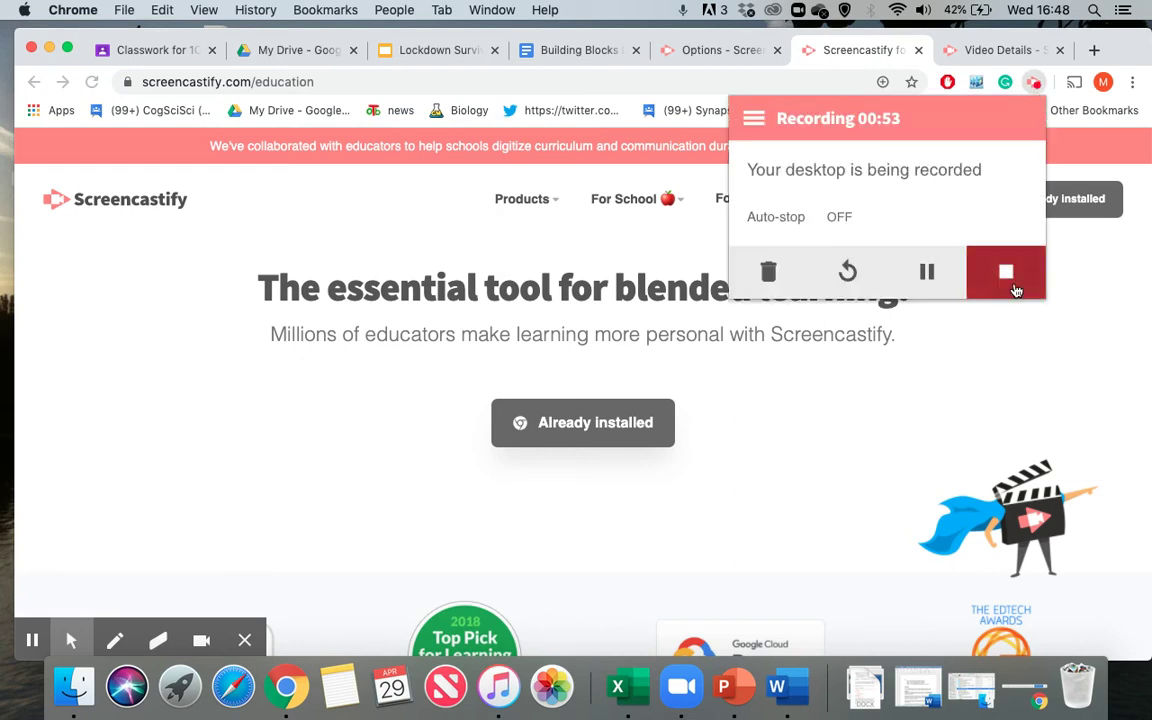
click(847, 426)
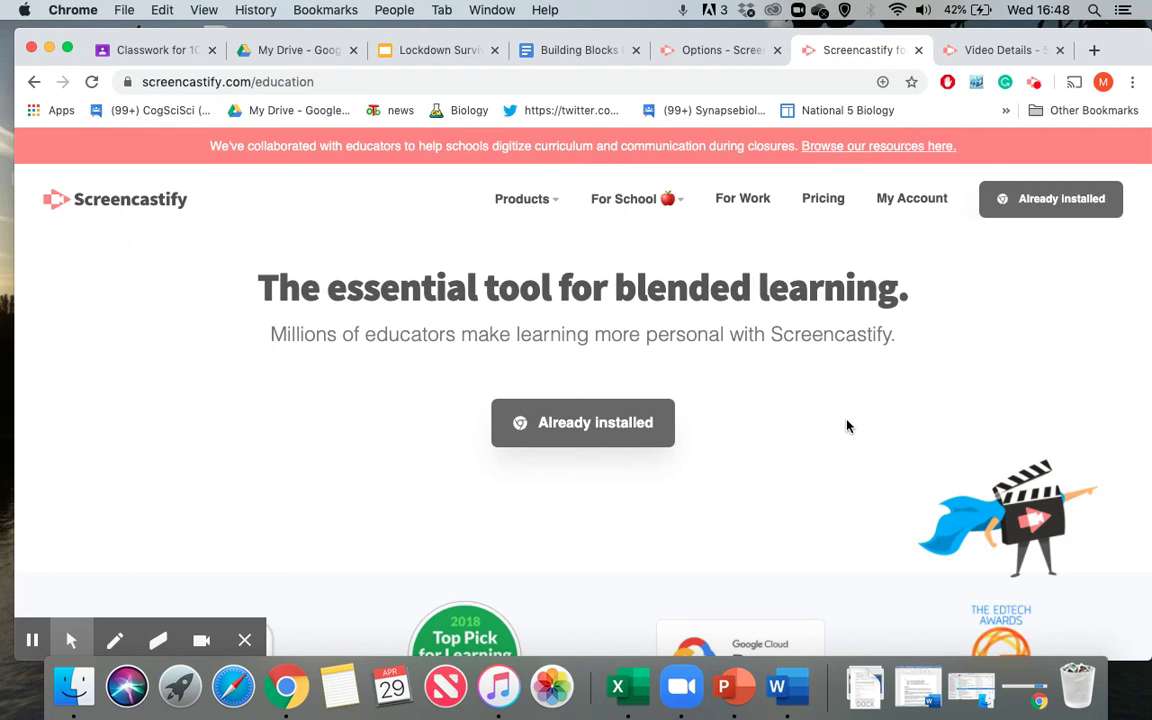
- Rename the untitled Screencastify recording on its video details page as "Inset tutorial Part 1"
click(992, 48)
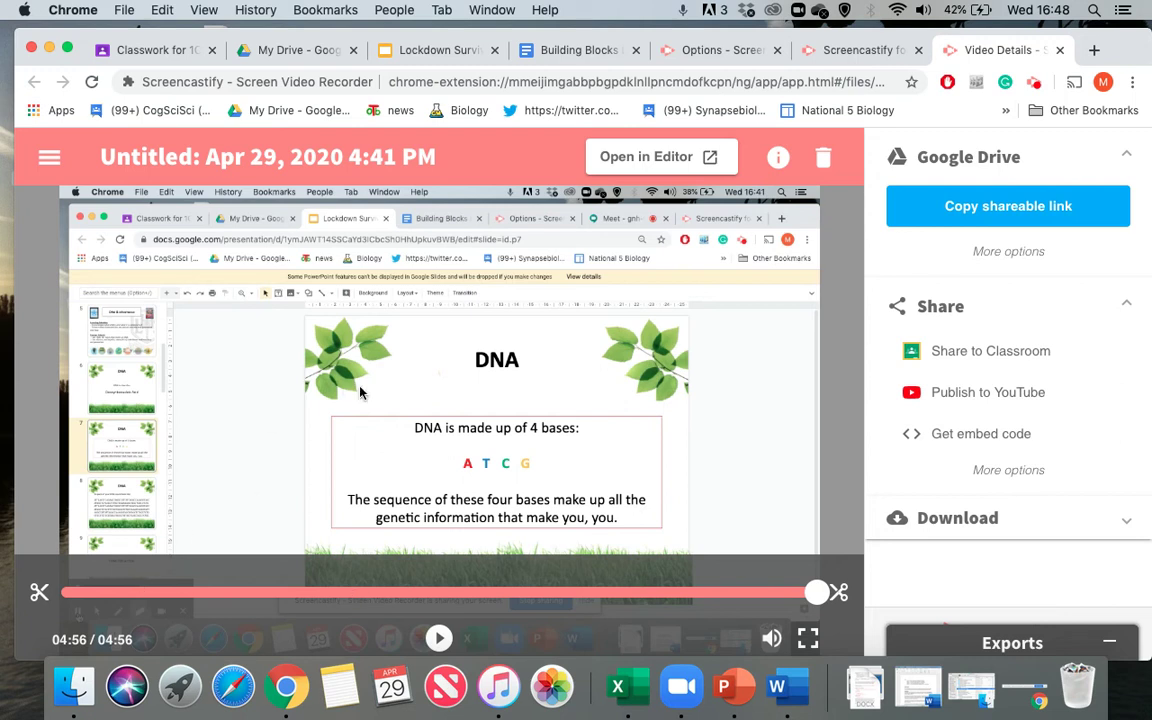
click(194, 146)
key(BackSpace)
text(Inset)
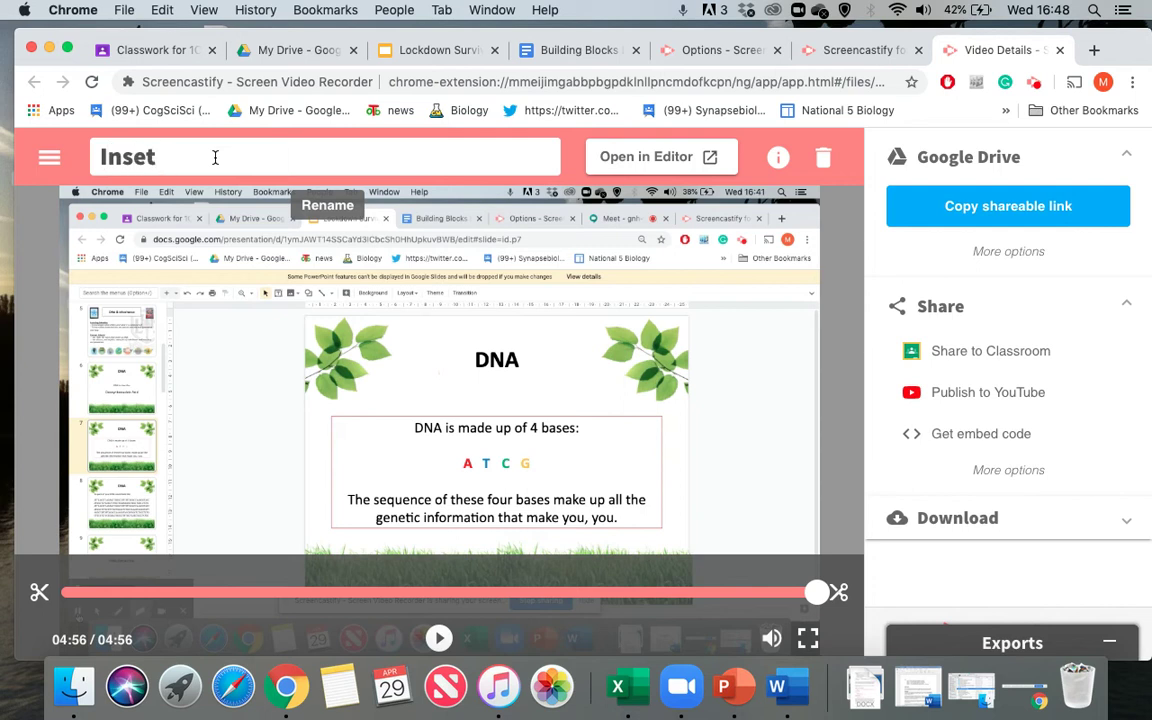
text( tutorial Part 1)
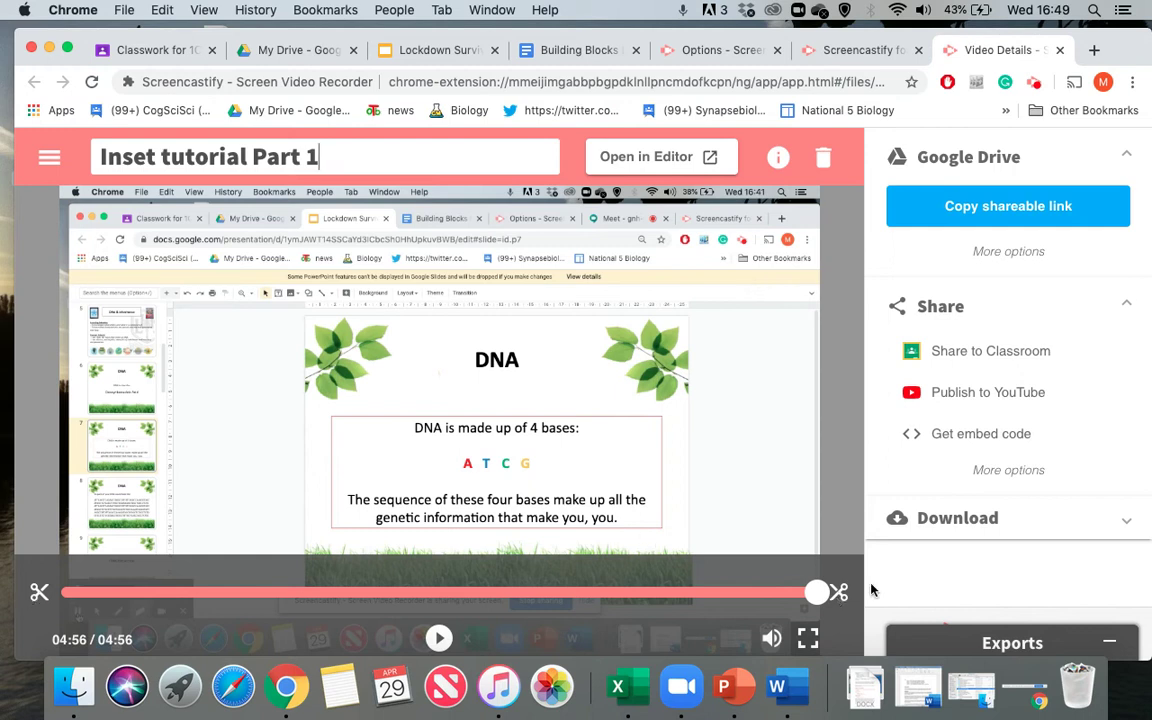
- Try trimming the end of the recording, cancel the trim and pause playback
mouse_move(840, 597)
mouse_down()
mouse_move(589, 595)
mouse_move(820, 596)
mouse_up()
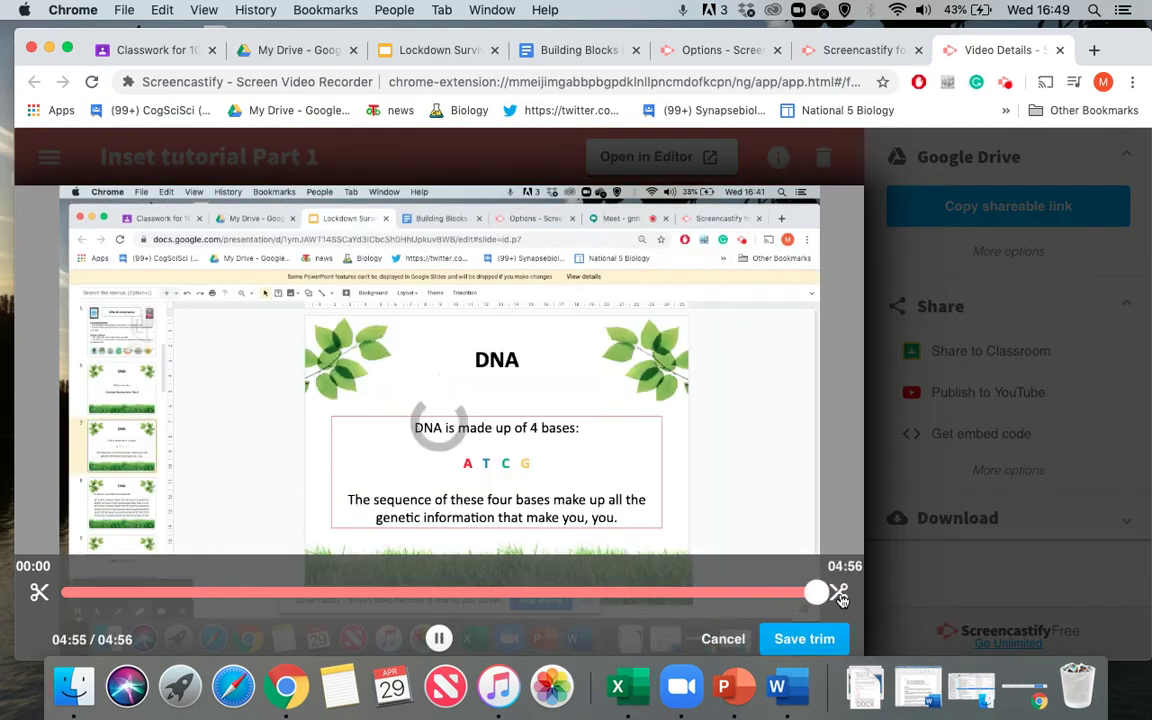
click(439, 638)
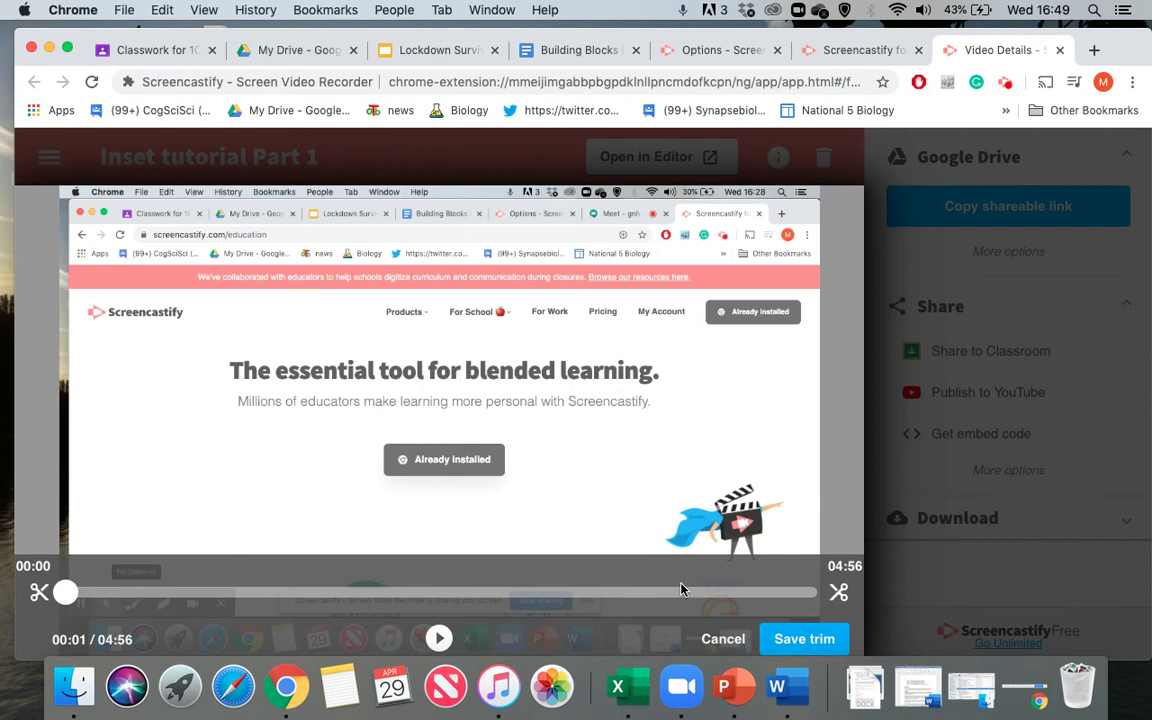
click(722, 638)
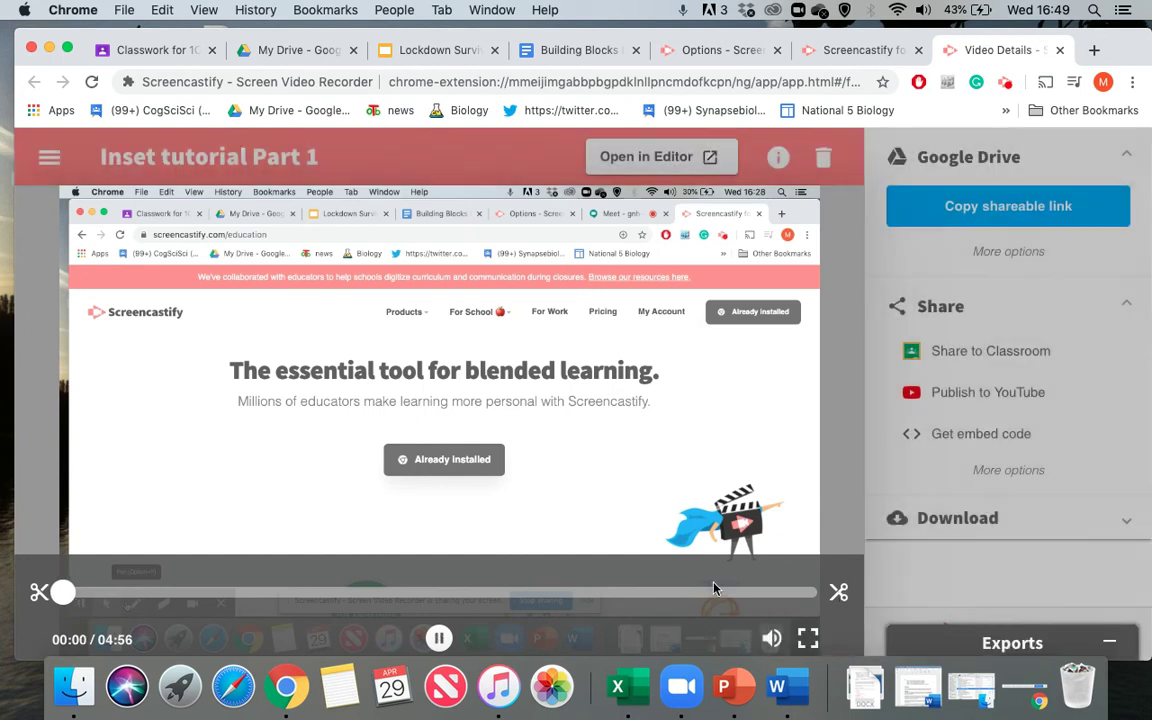
click(437, 640)
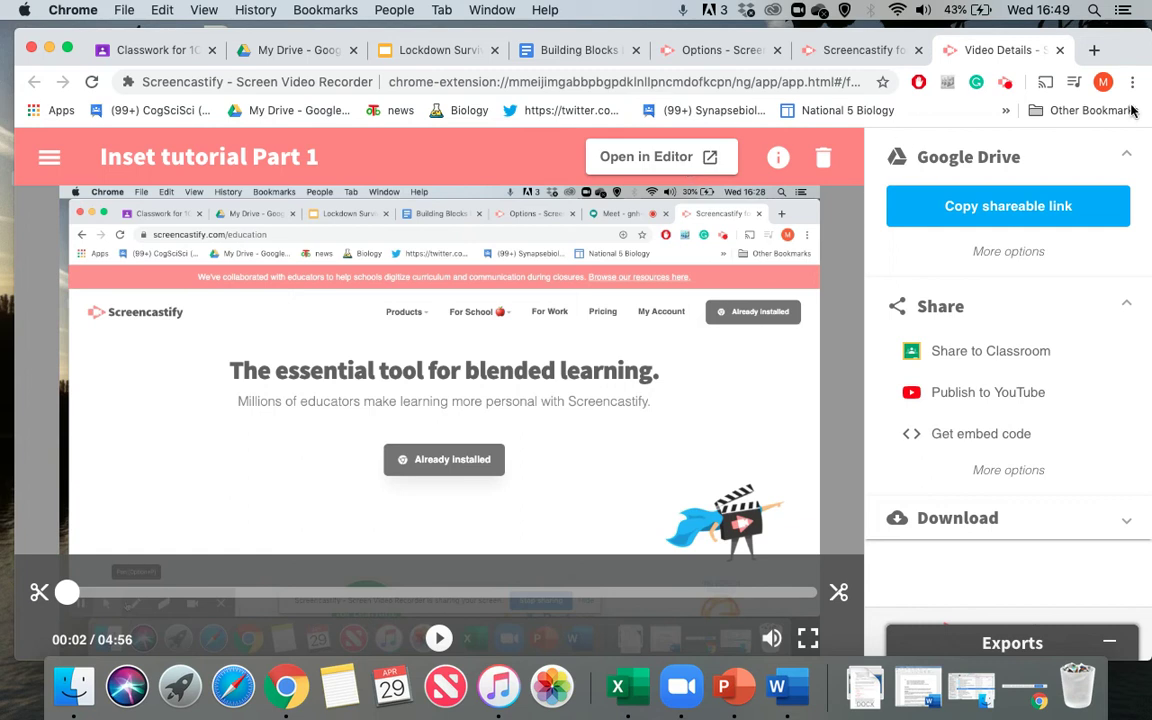
- Show more sharing options, start sharing the recording to Google Classroom and select the Biology Department 2019-20 class
click(1021, 470)
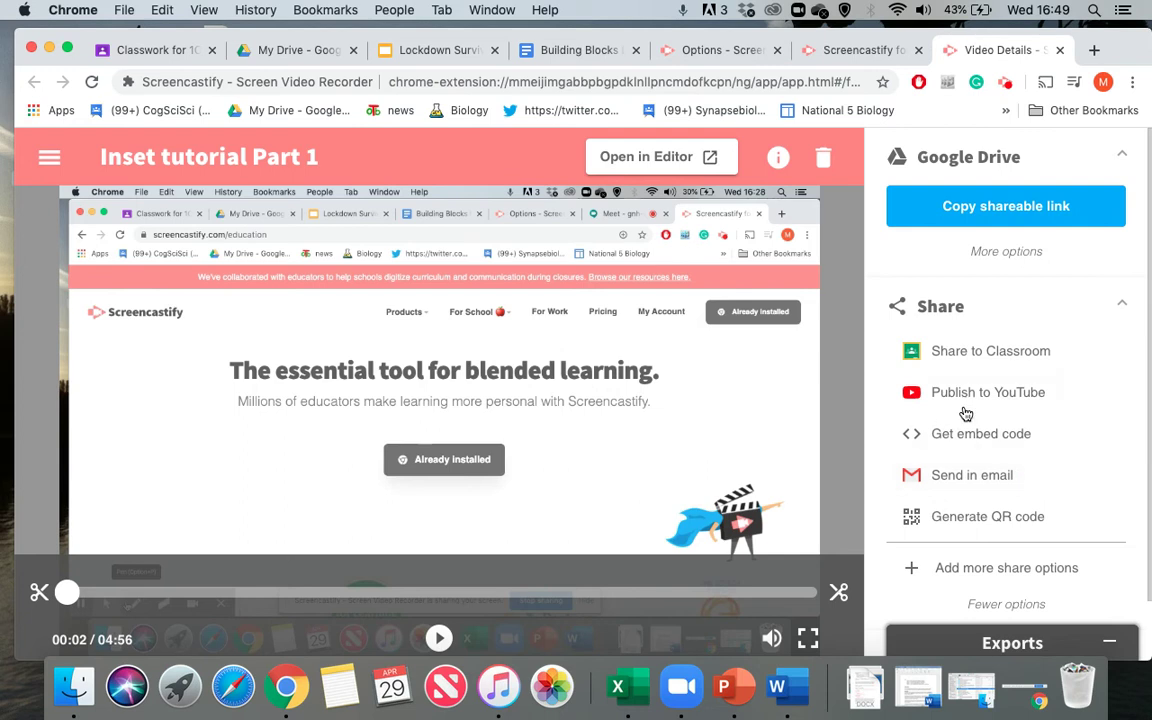
scroll(955, 445, down, 1)
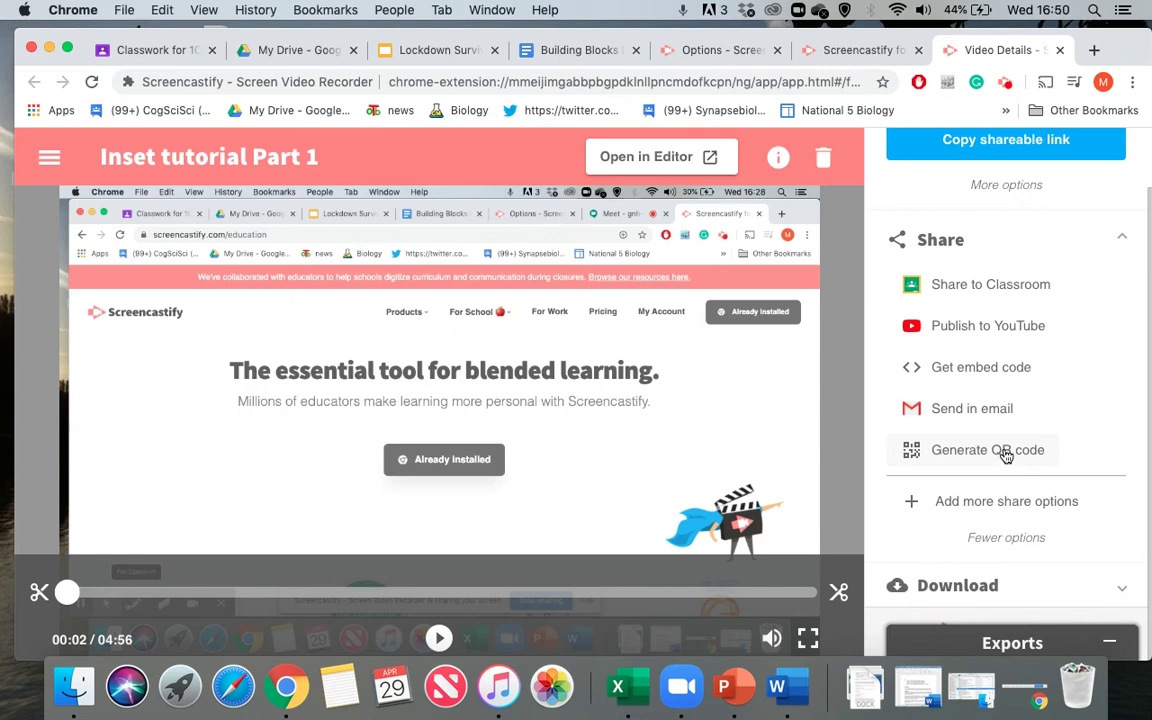
click(1032, 292)
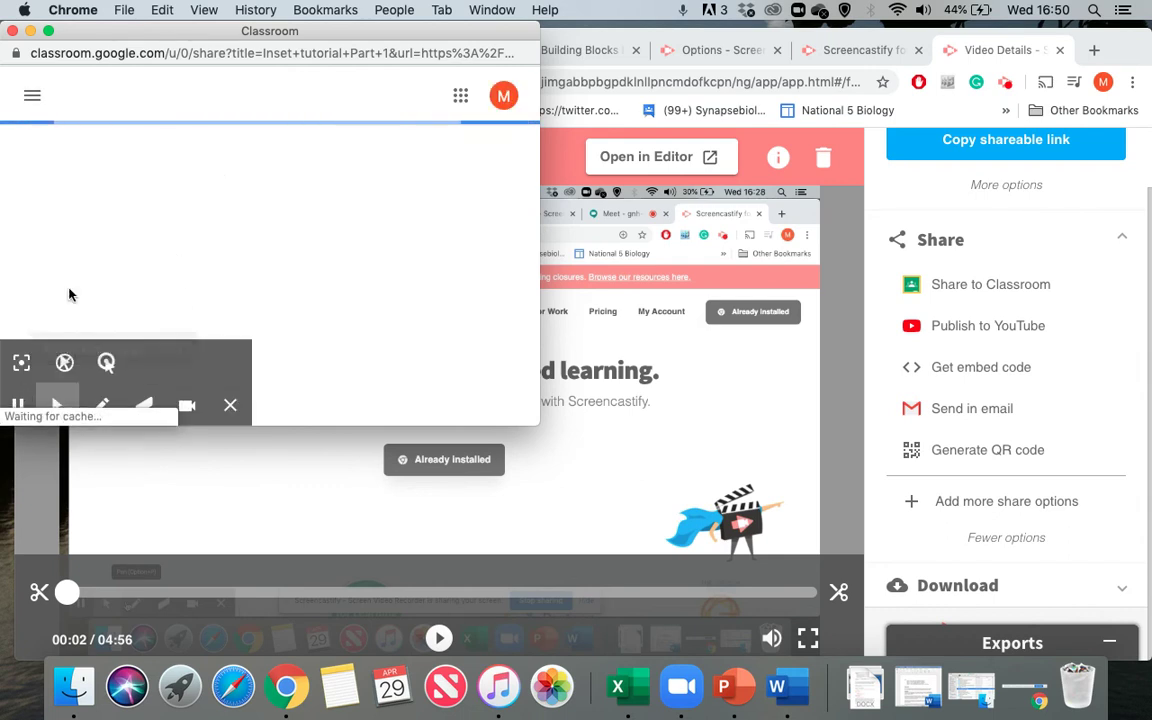
click(318, 256)
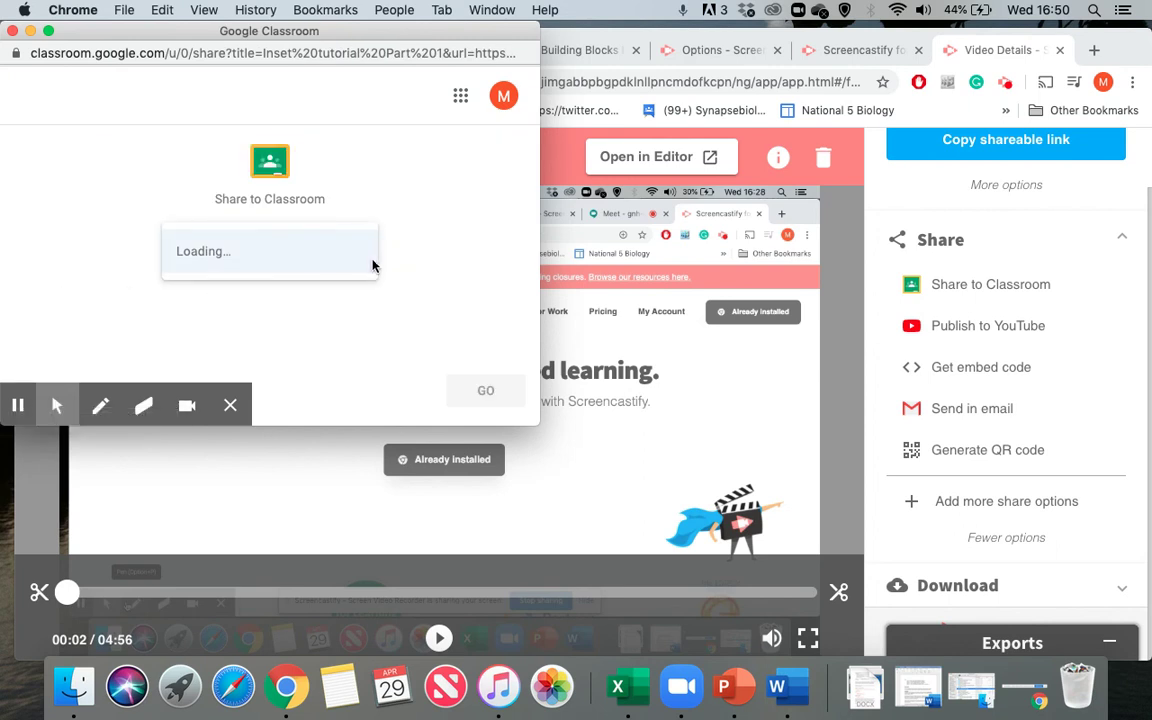
click(322, 253)
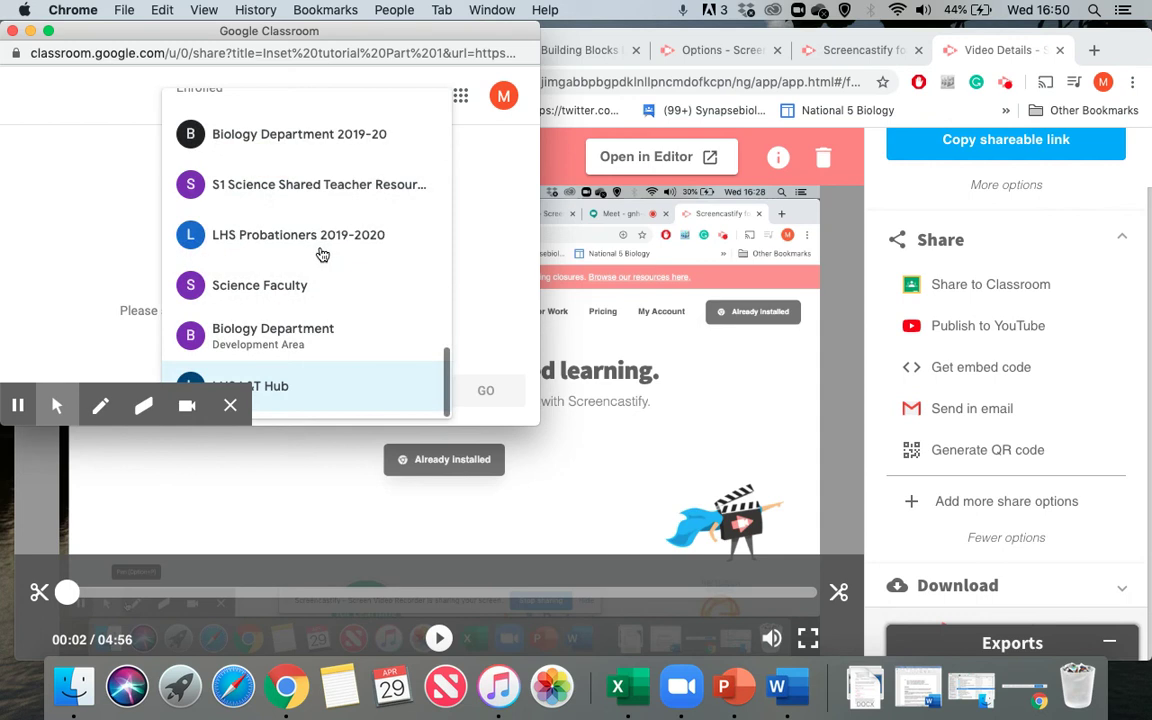
click(330, 134)
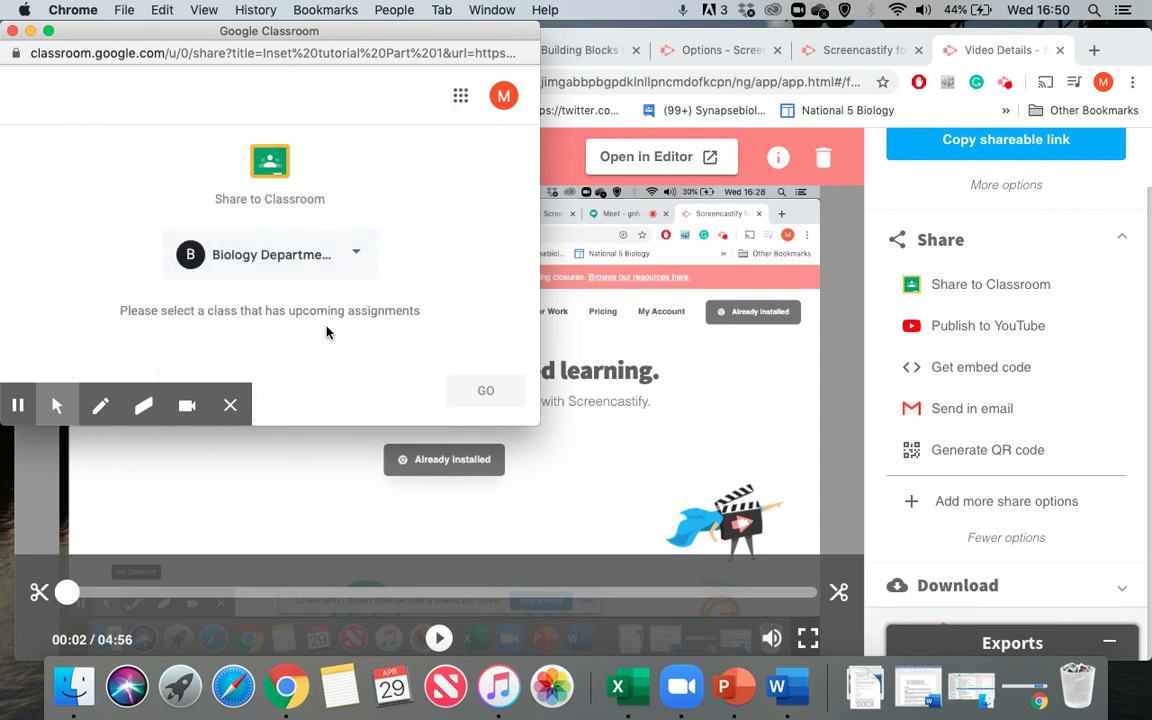
- Change the target class to National 5 Biology B, view the available posting actions and close the Classroom sharing window
click(333, 254)
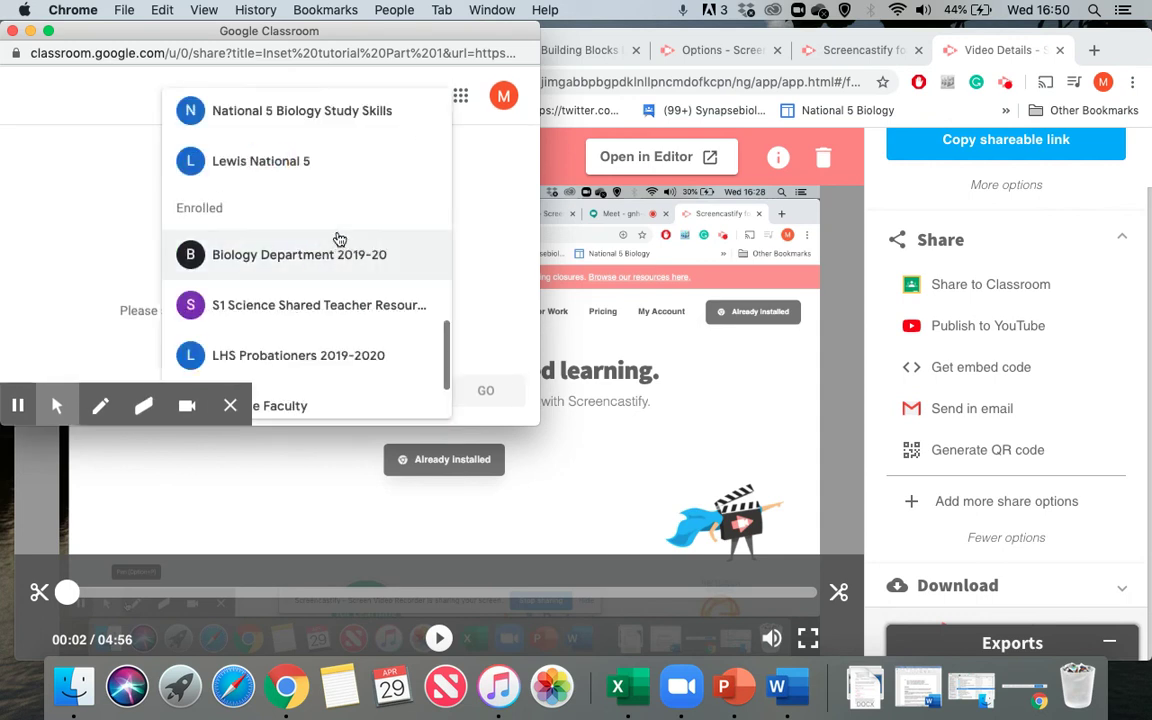
scroll(311, 336, up, 5)
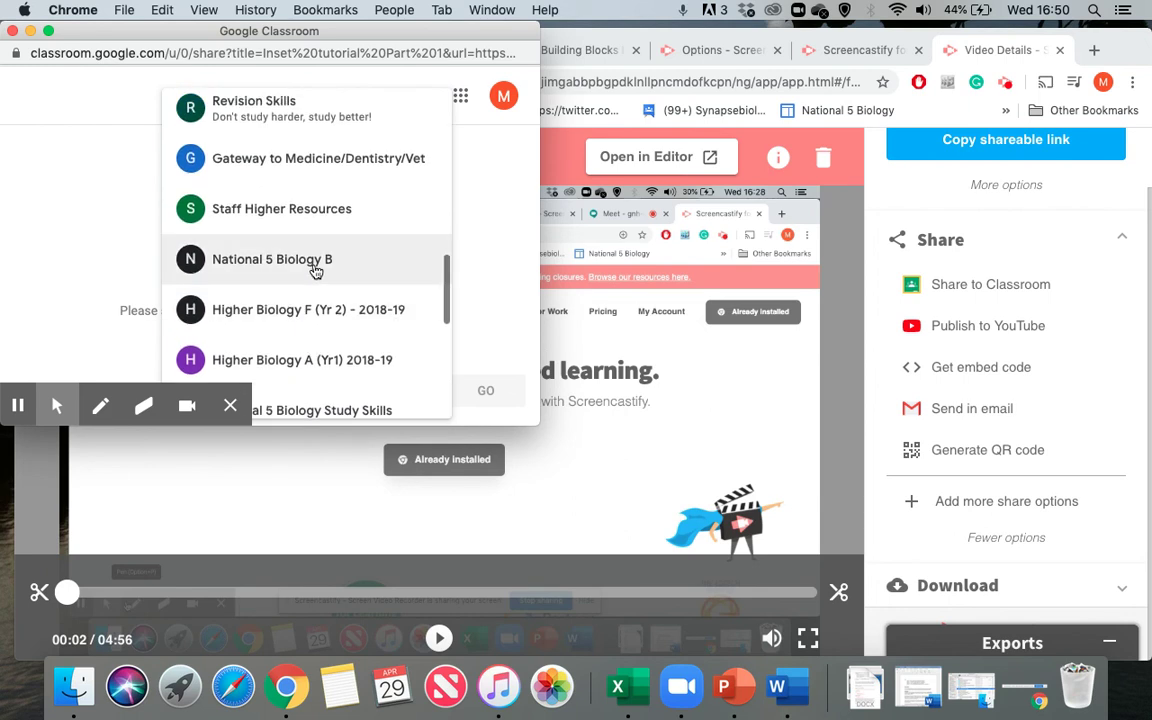
click(316, 266)
click(321, 334)
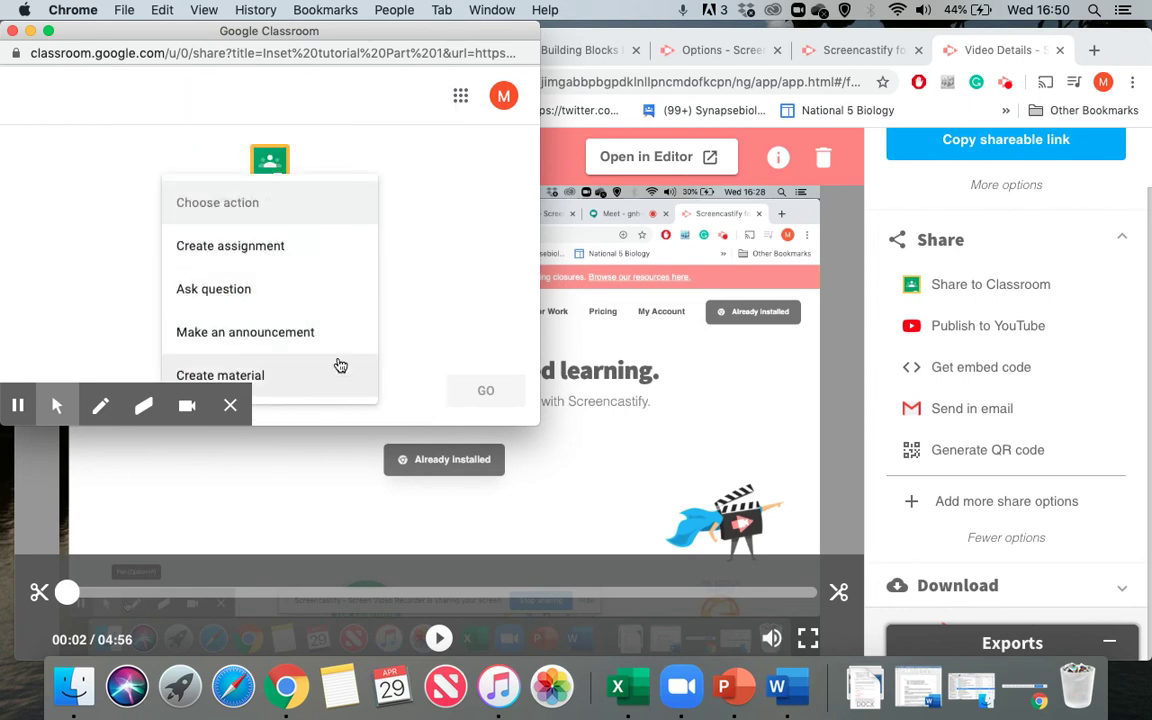
click(444, 267)
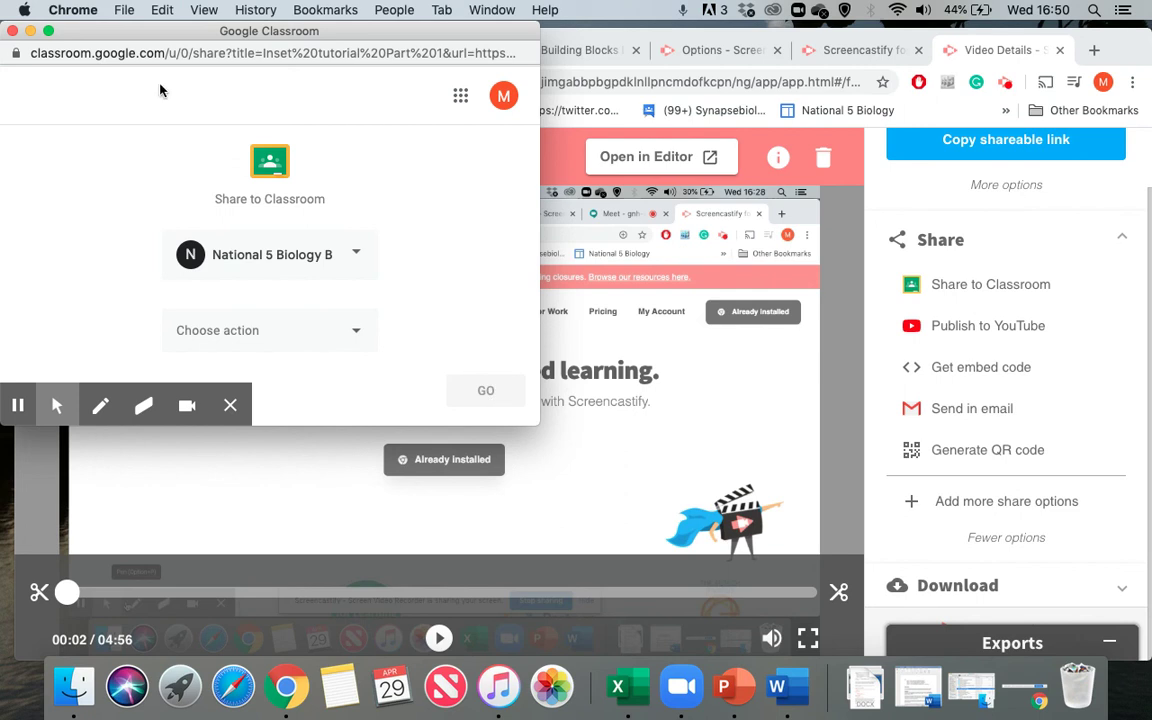
click(12, 31)
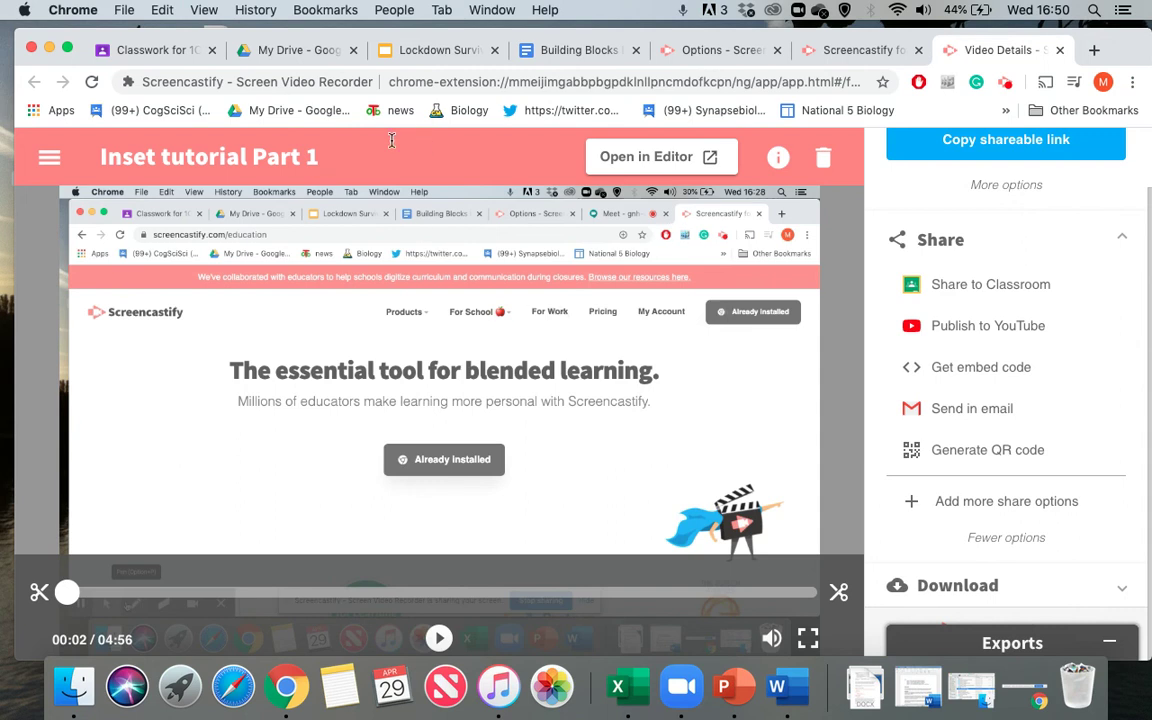
- Switch to Google Classroom and start a new assignment in the 1O Science class's classwork
click(154, 48)
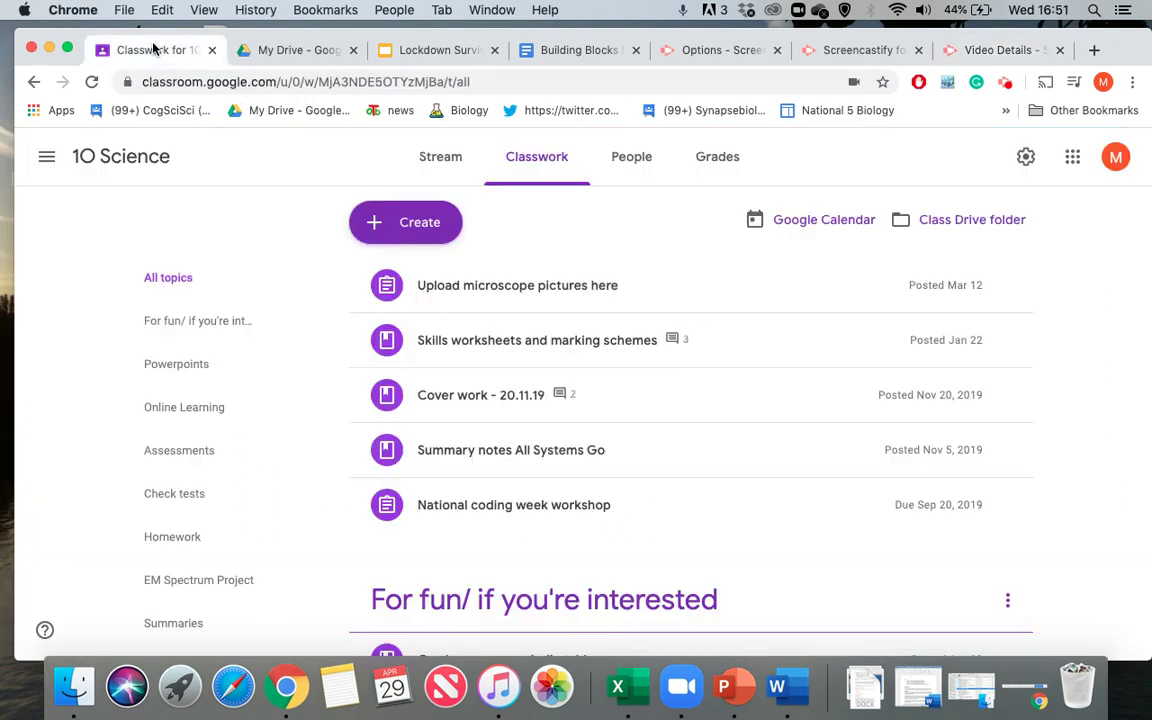
click(422, 224)
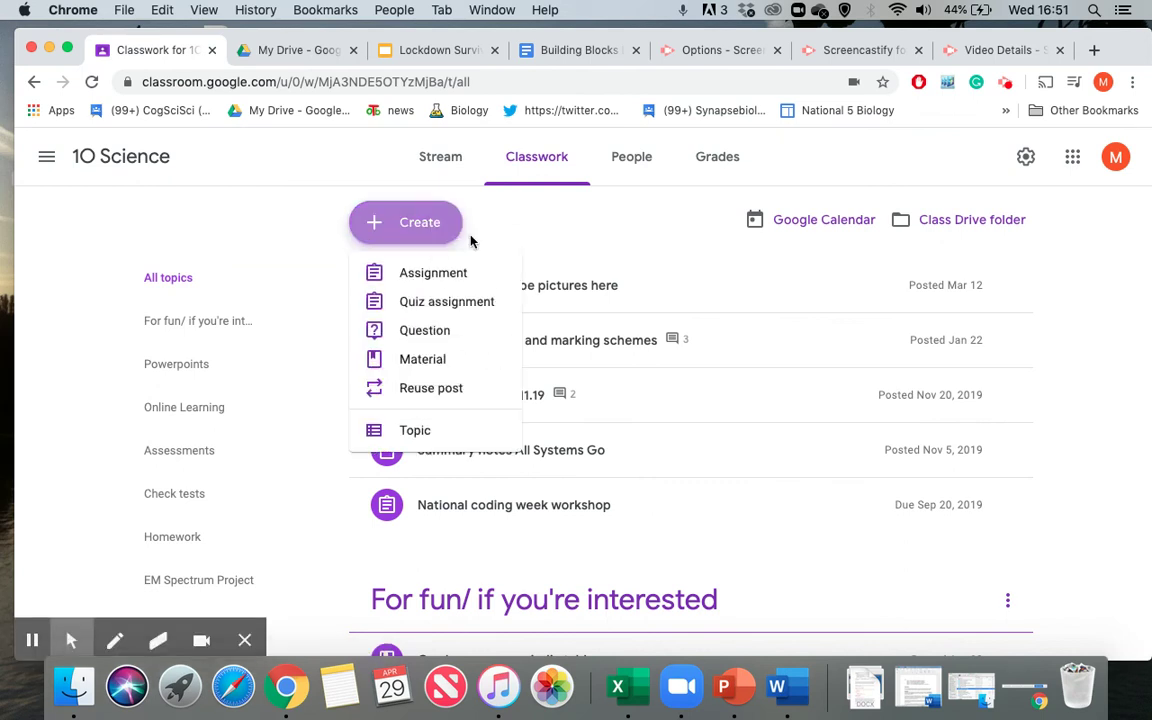
click(461, 274)
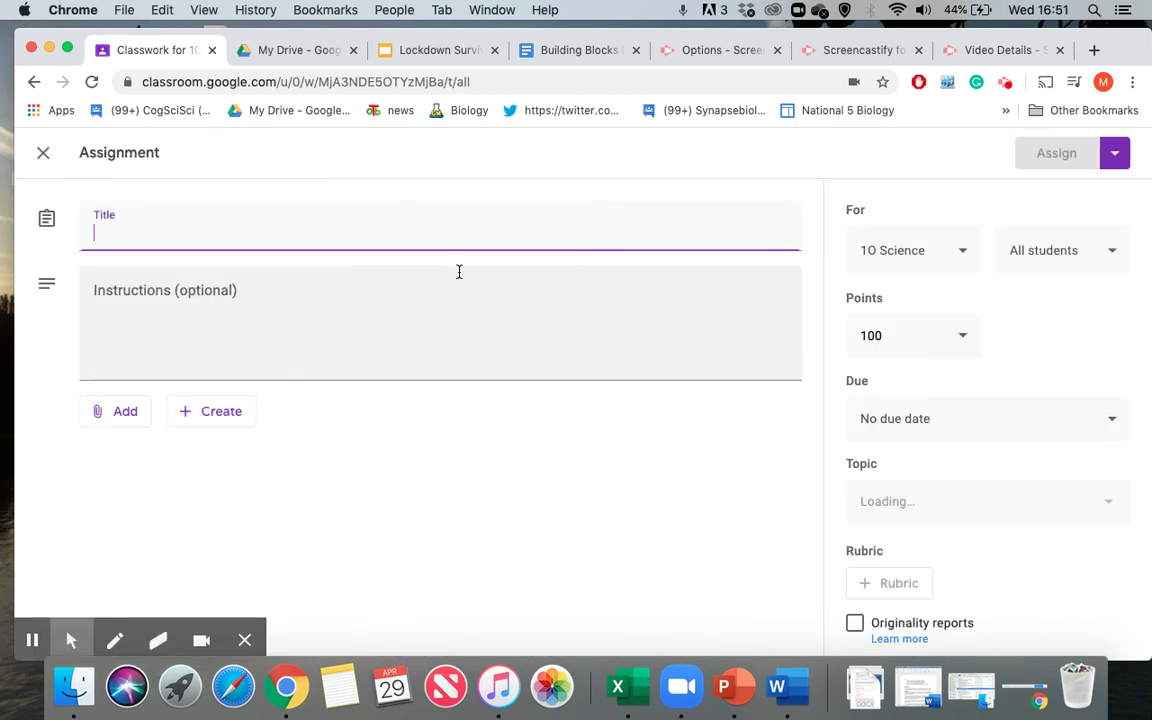
- Open the Screencastify folder in My Drive to choose attachments for the assignment
click(129, 424)
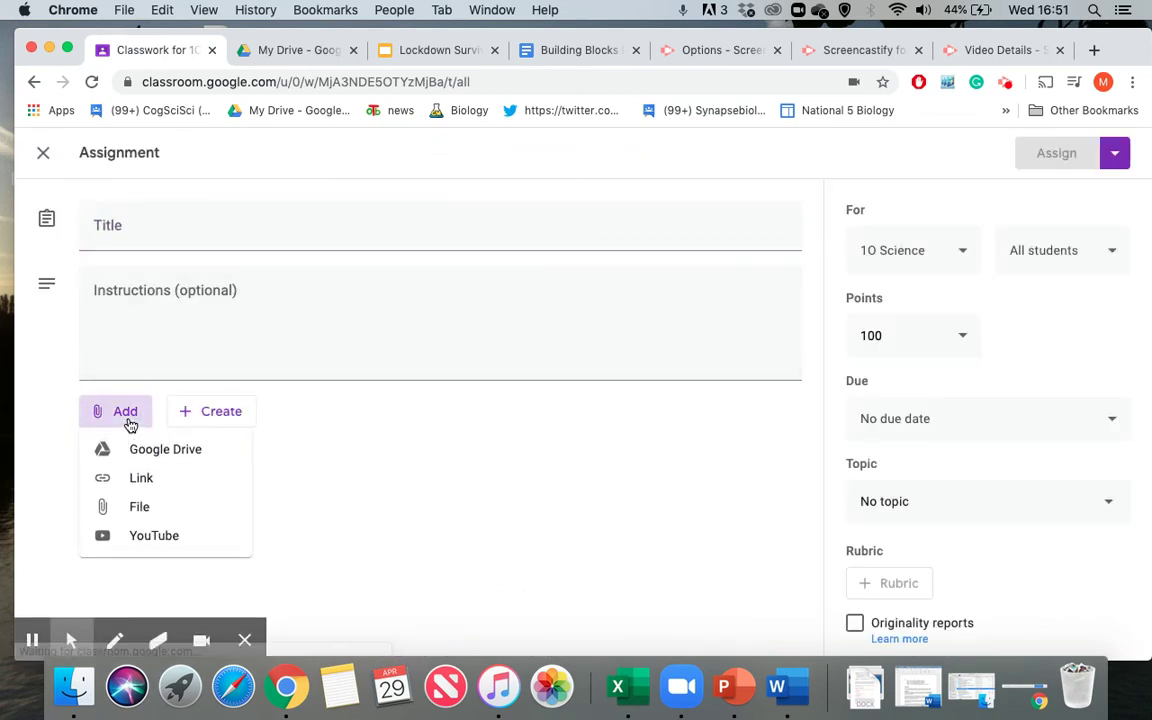
click(162, 452)
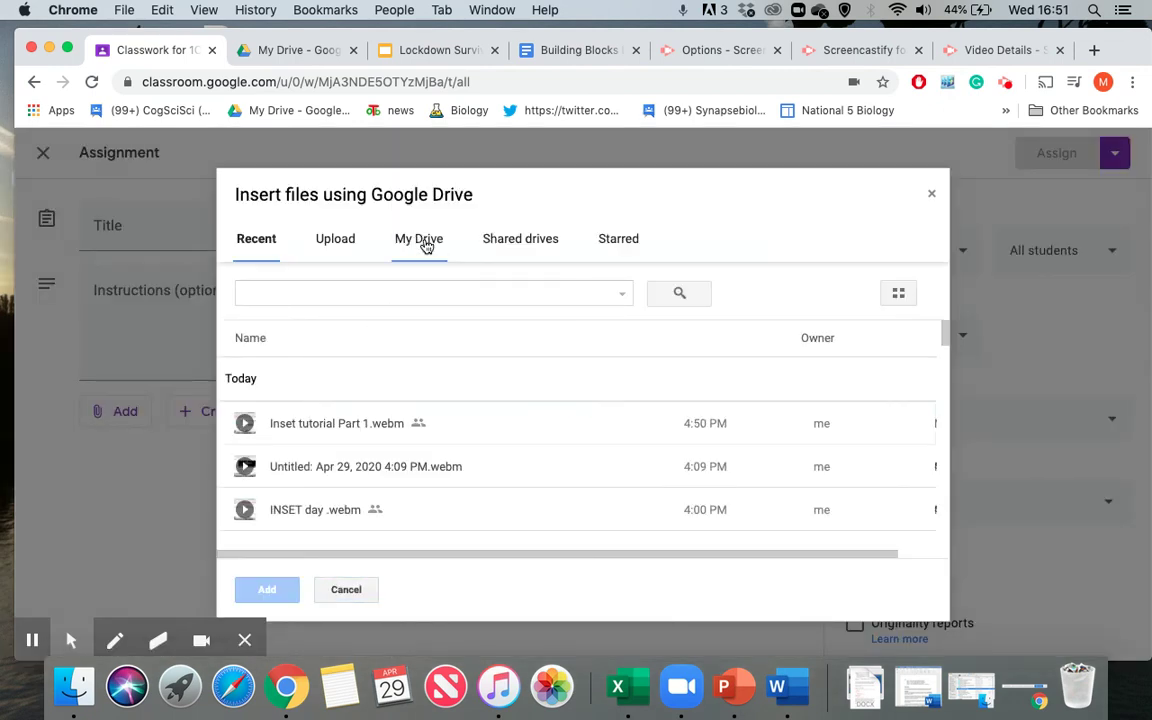
click(428, 242)
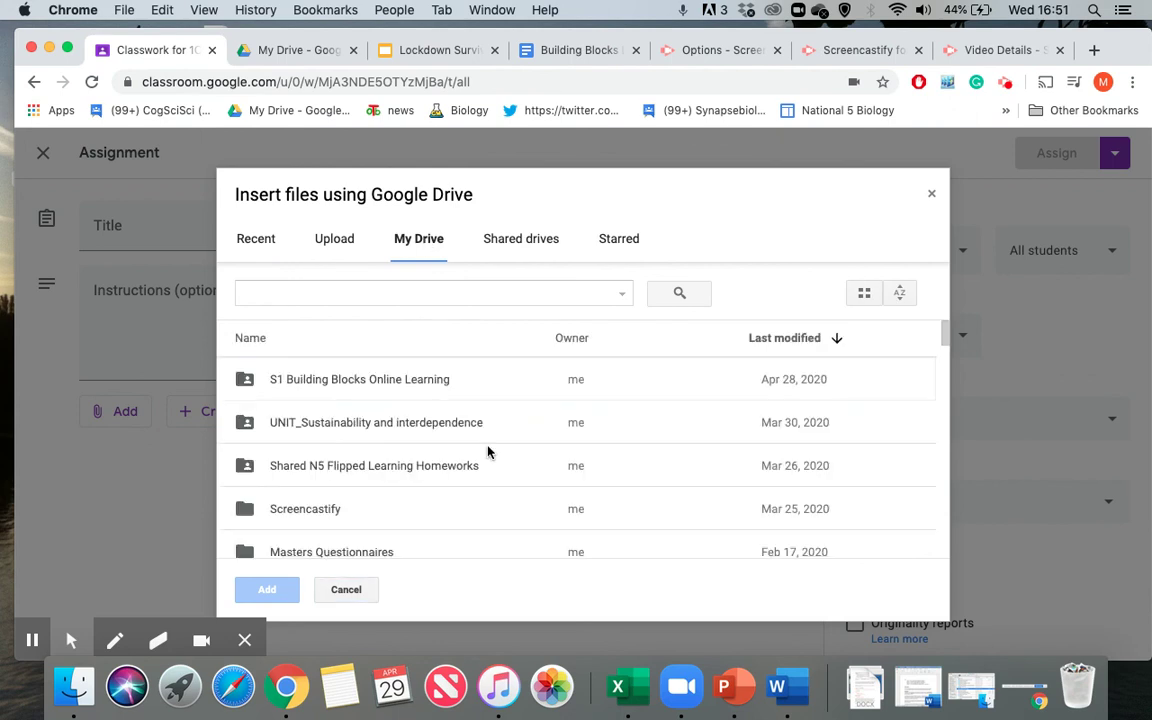
scroll(435, 498, down, 1)
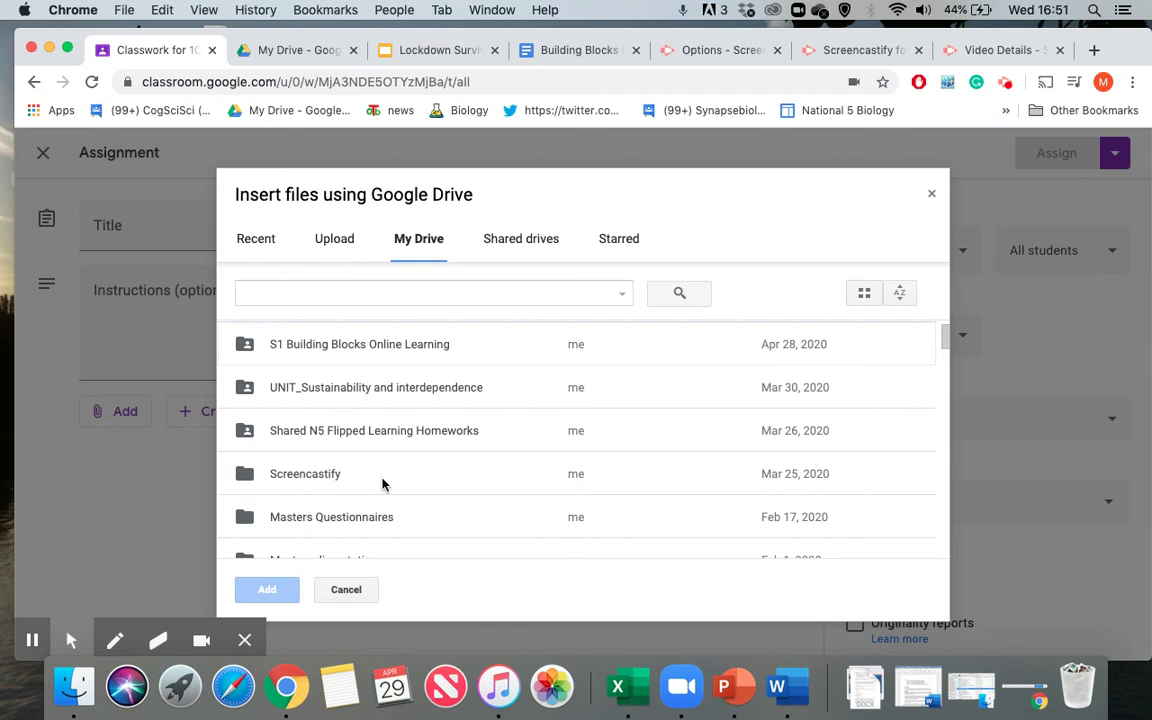
double_click(381, 484)
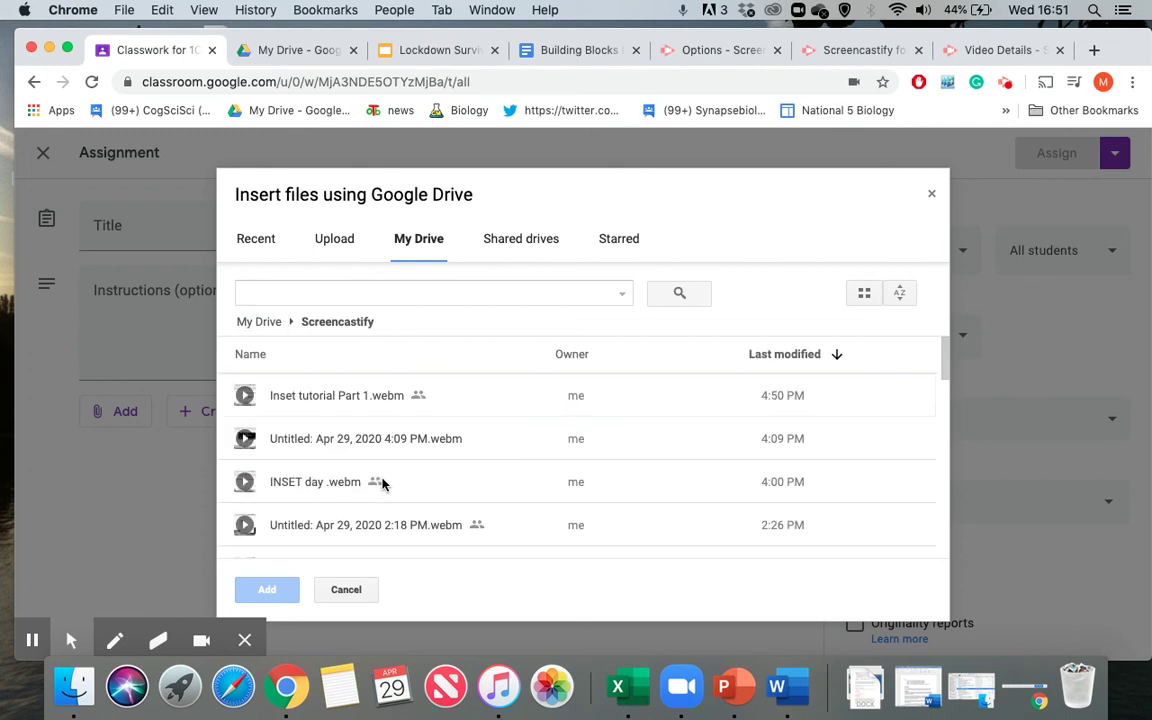
- Attach the four newest recordings, from "Inset tutorial Part 1.webm" to "Untitled: Apr 29, 2020 2:18 PM.webm", to the assignment
click(490, 397)
key(shift+Down)
key(shift+Down)
key(shift+Down)
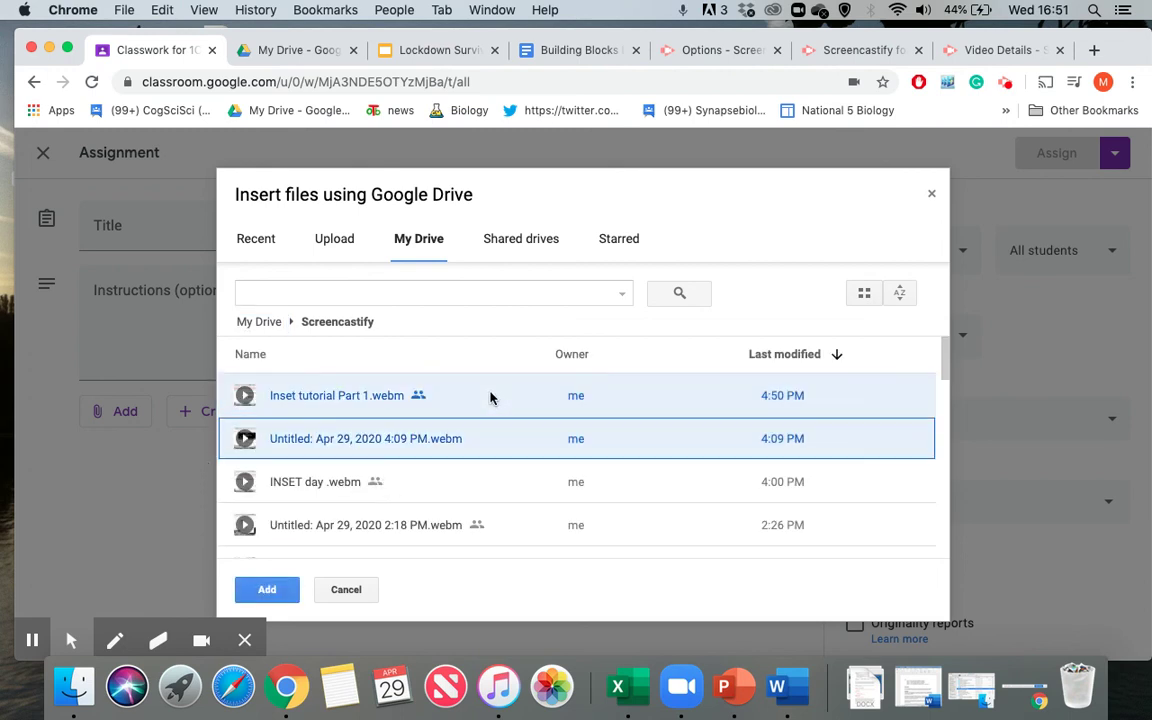
click(272, 589)
scroll(495, 520, down, 2)
scroll(495, 520, up, 2)
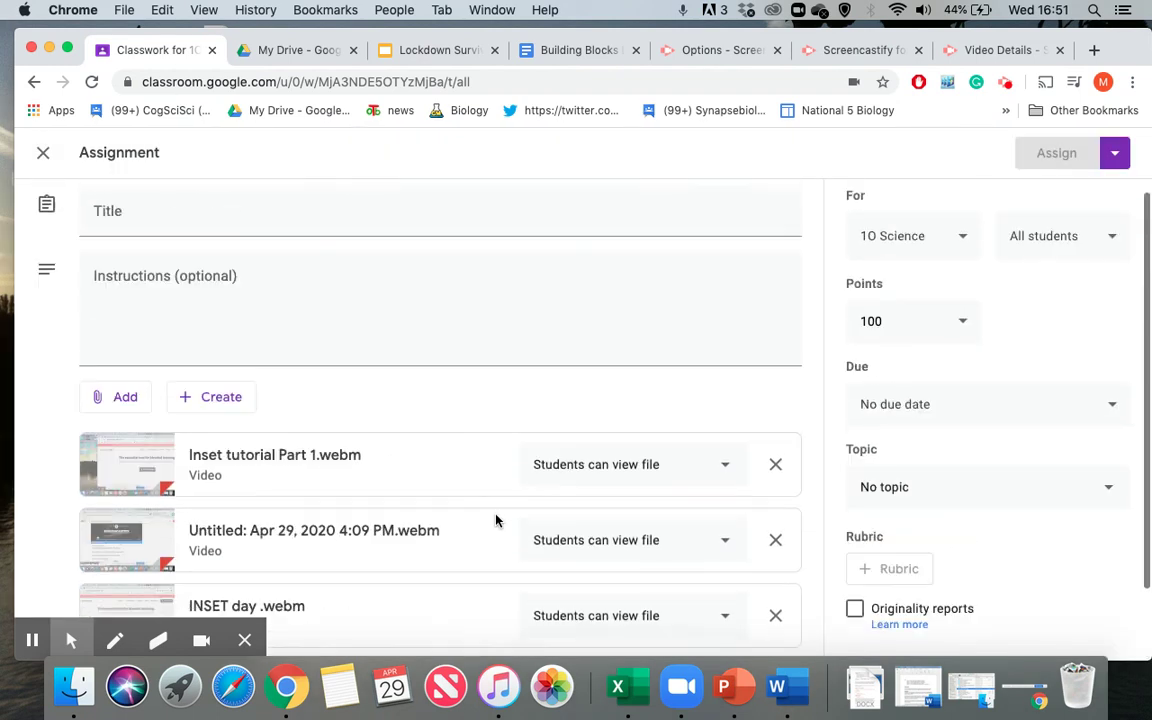
scroll(495, 520, down, 2)
scroll(495, 520, up, 2)
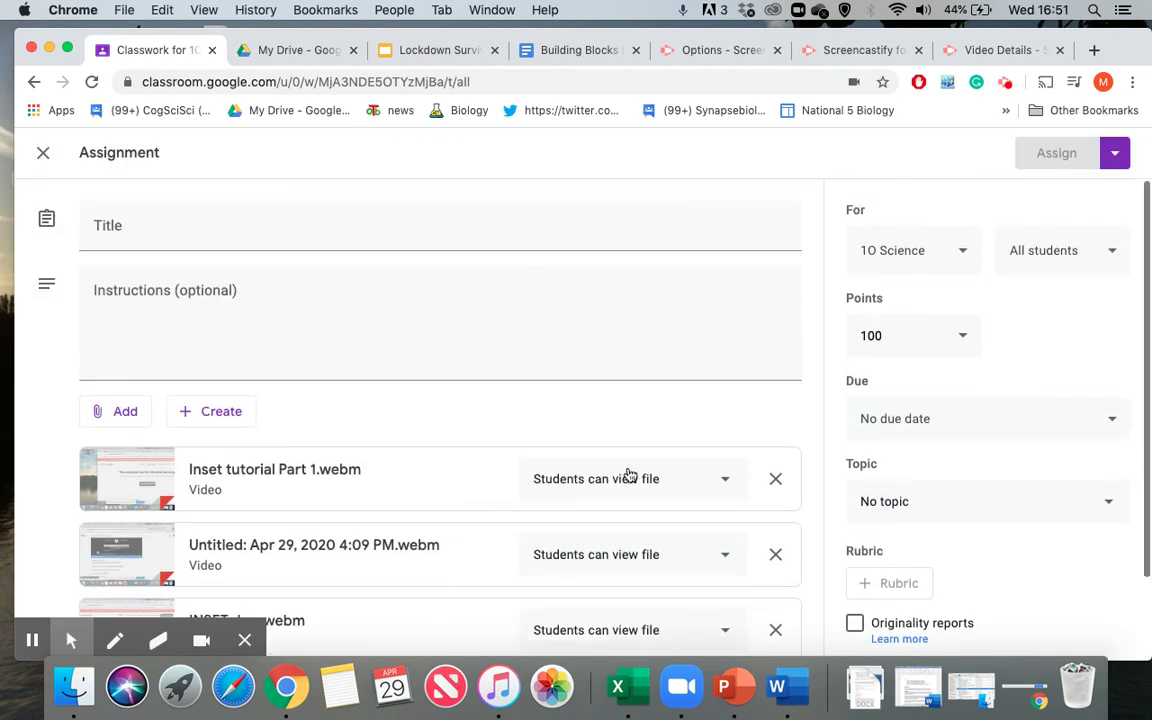
- Remove all four attached videos from the assignment
click(775, 479)
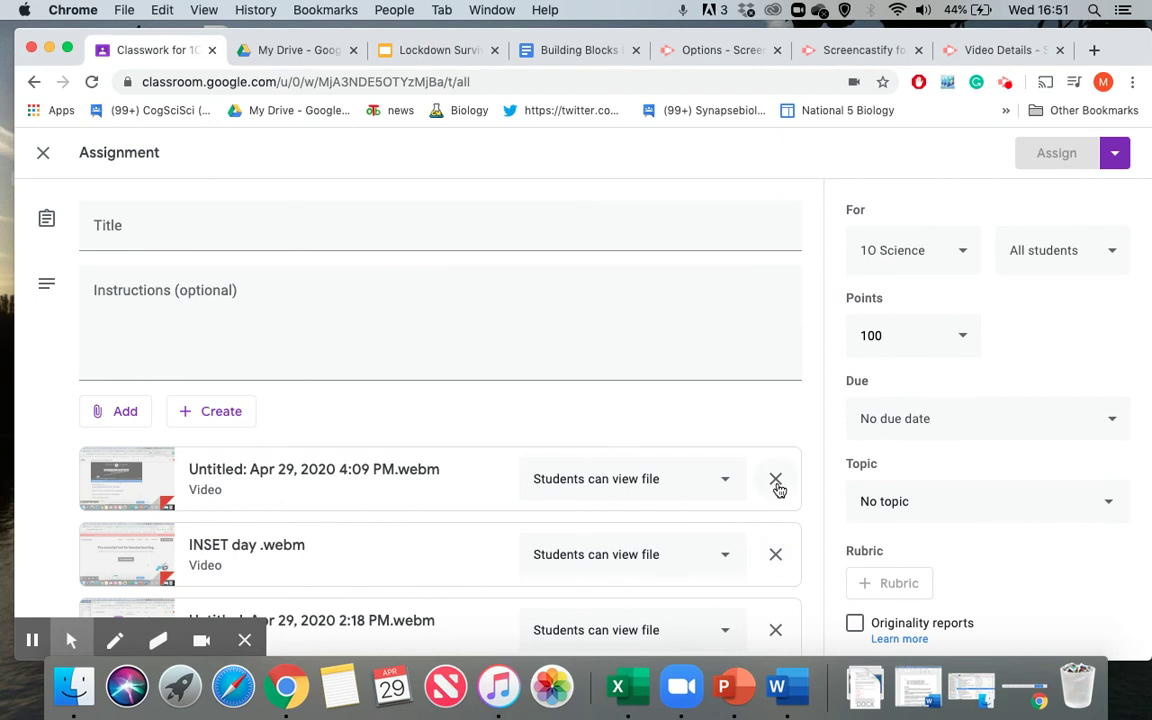
click(776, 483)
click(776, 481)
click(776, 481)
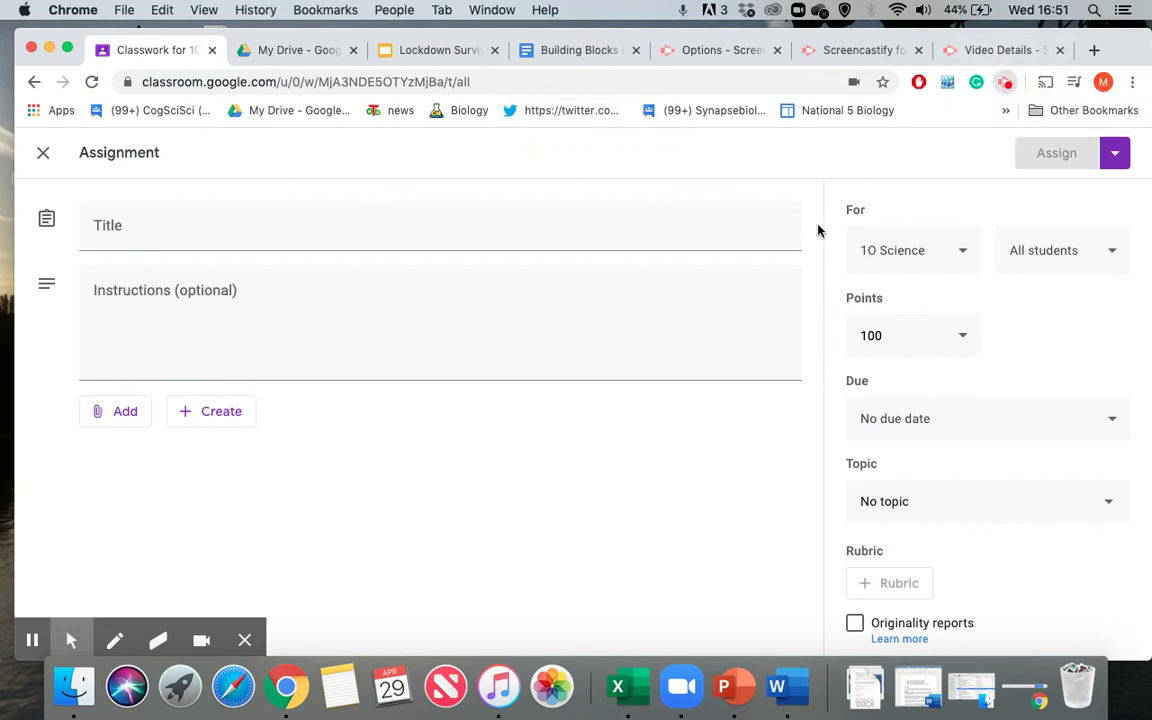
- Open the Screencastify extension's recording controls
key(alt+shift+s)
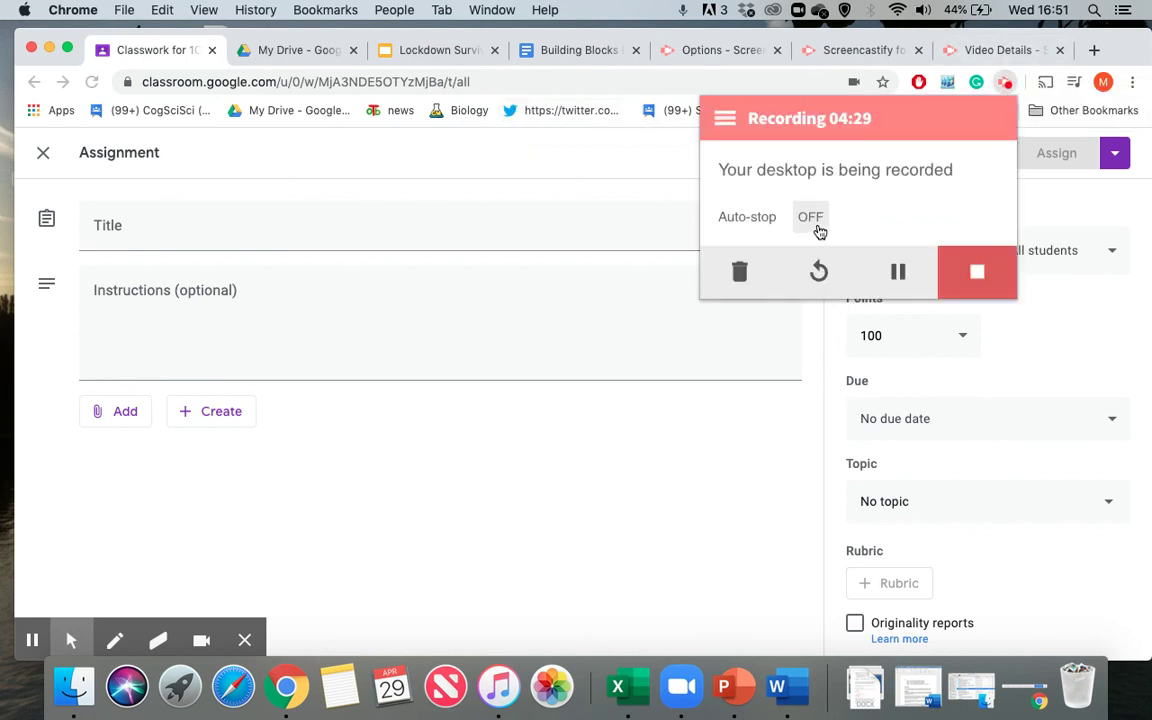